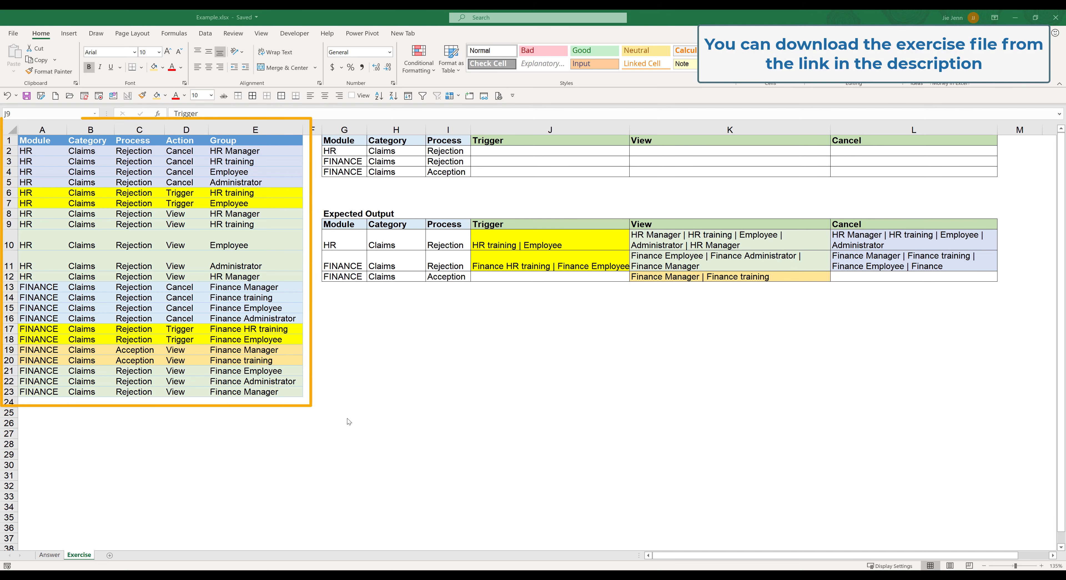
- Review the source table's Module, Category, Process and Action headers and the expected HR output row
drag(37, 140, 277, 389)
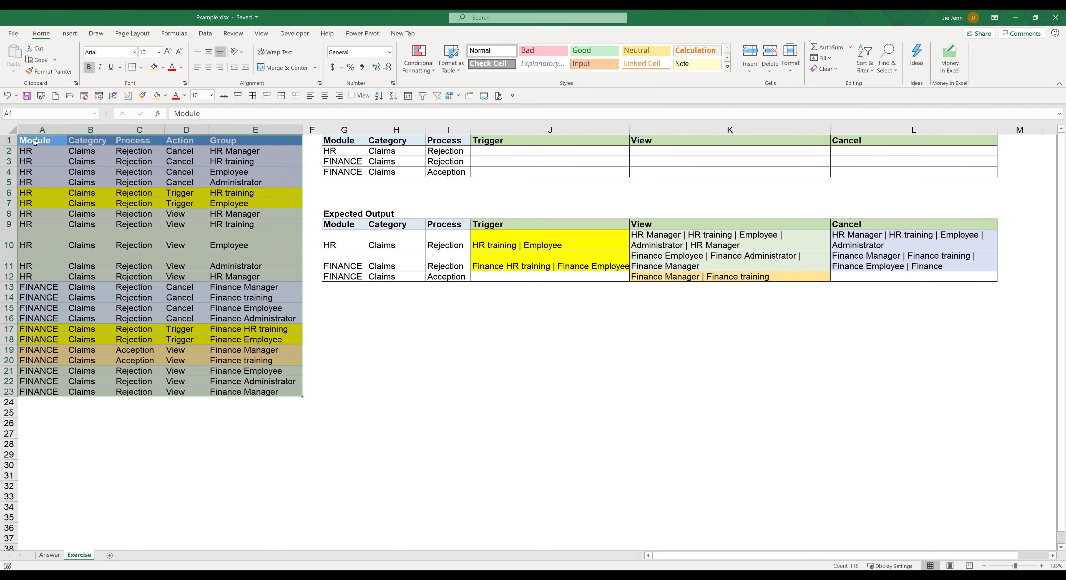
drag(35, 140, 130, 141)
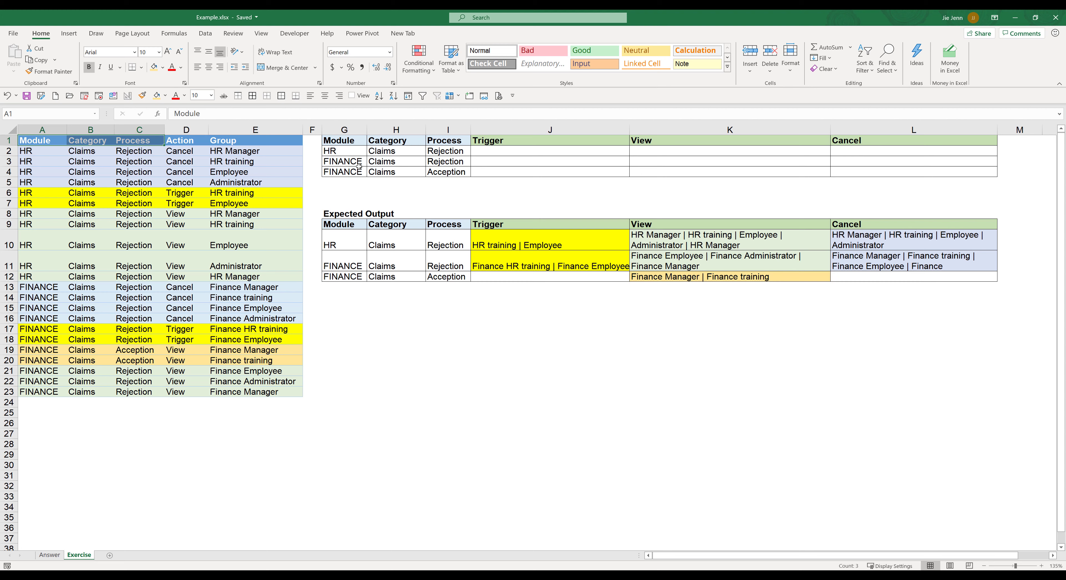
click(201, 144)
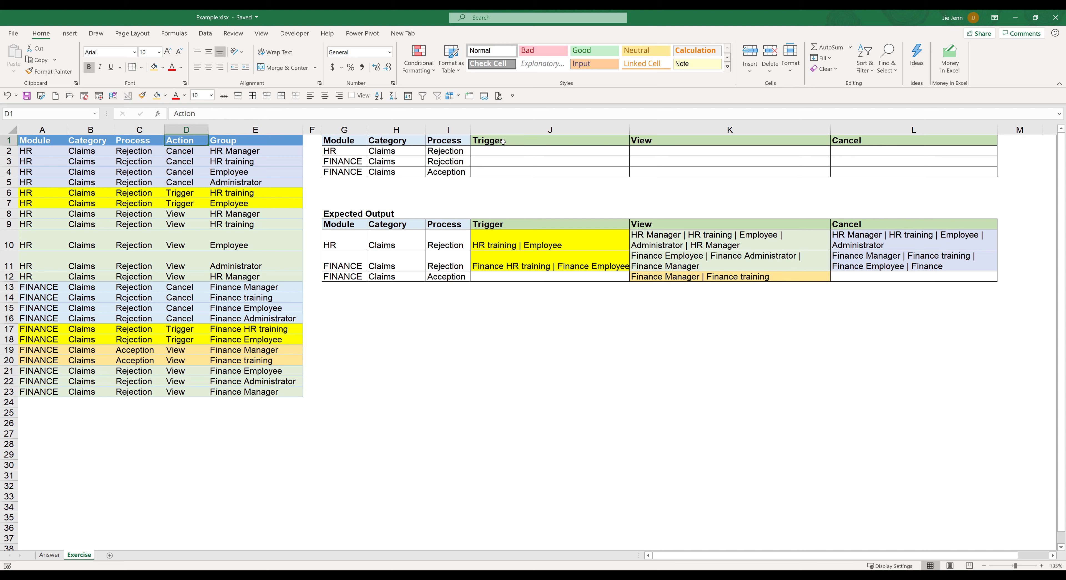
drag(503, 141, 864, 143)
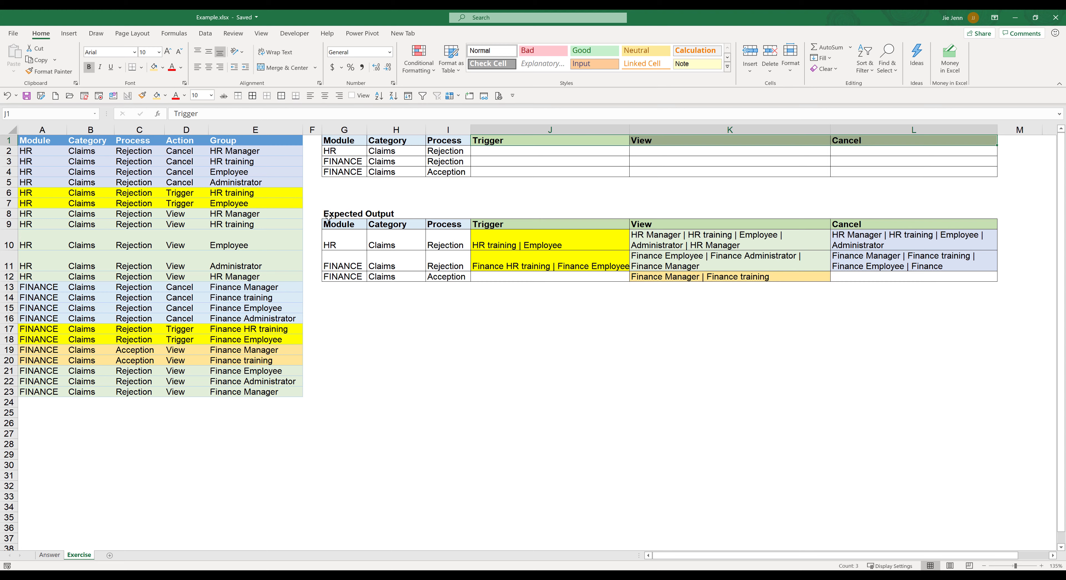
drag(331, 242, 964, 243)
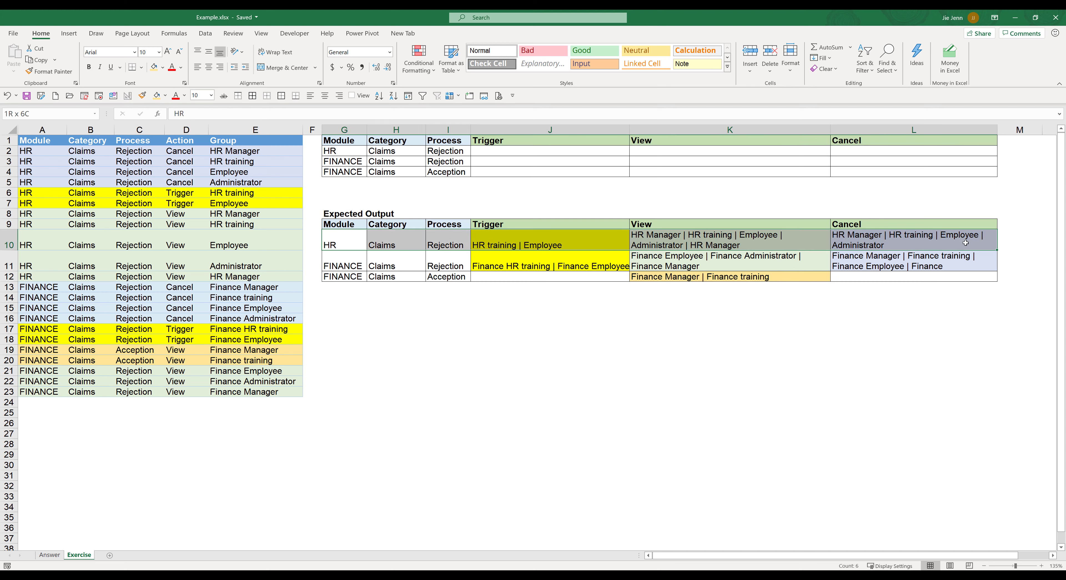
click(346, 243)
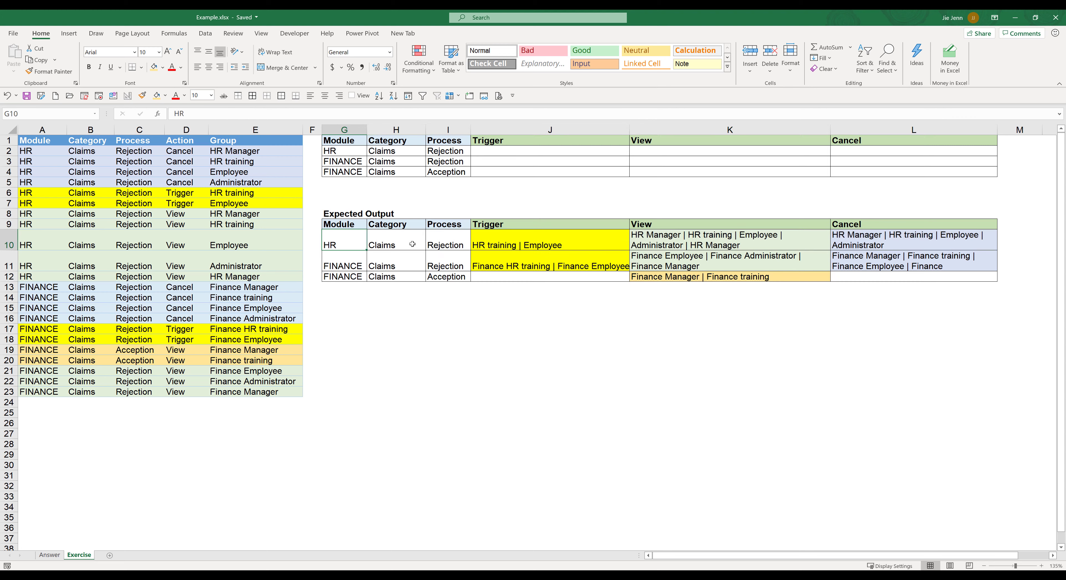
click(480, 244)
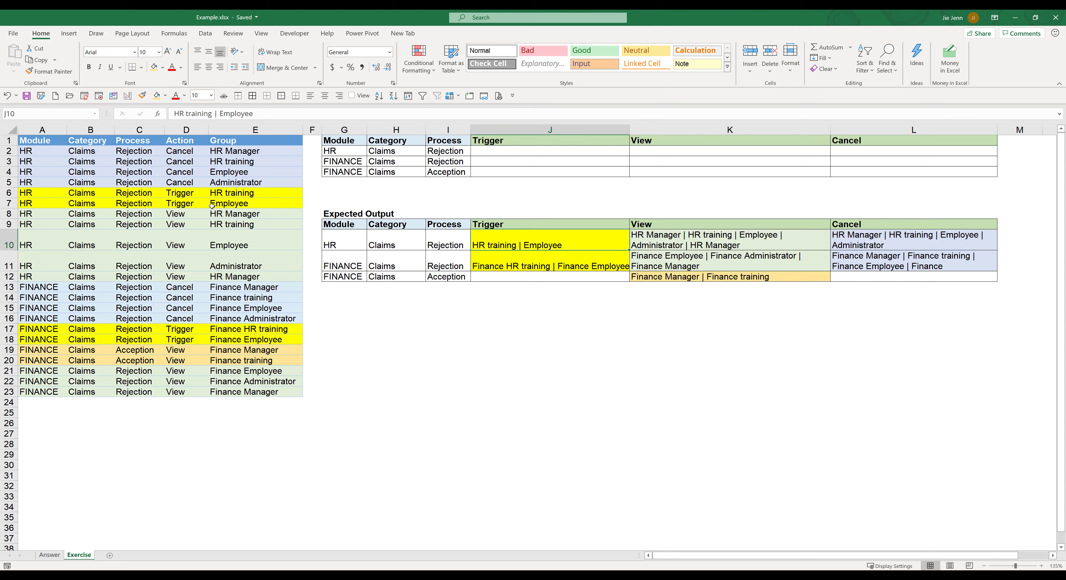
click(452, 238)
click(539, 225)
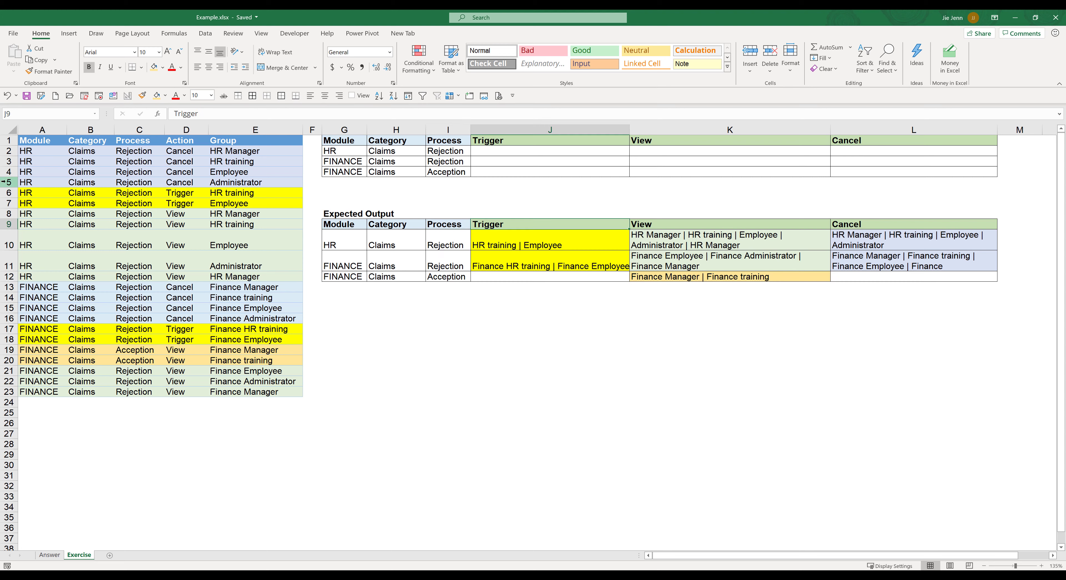
- Match the HR Trigger and View source rows to their expected results, then note the FINANCE rows
drag(39, 193, 253, 206)
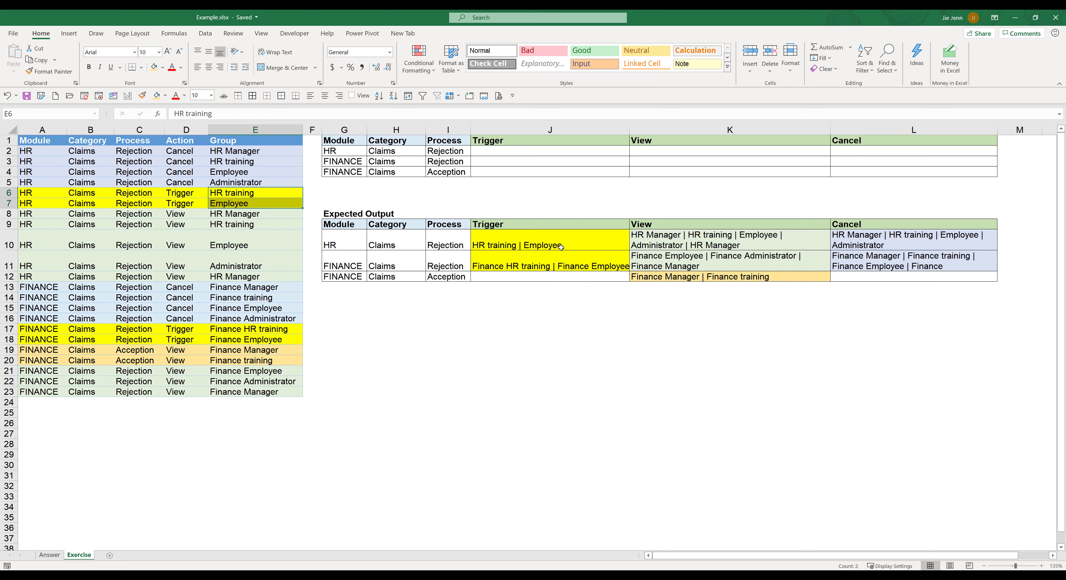
click(561, 245)
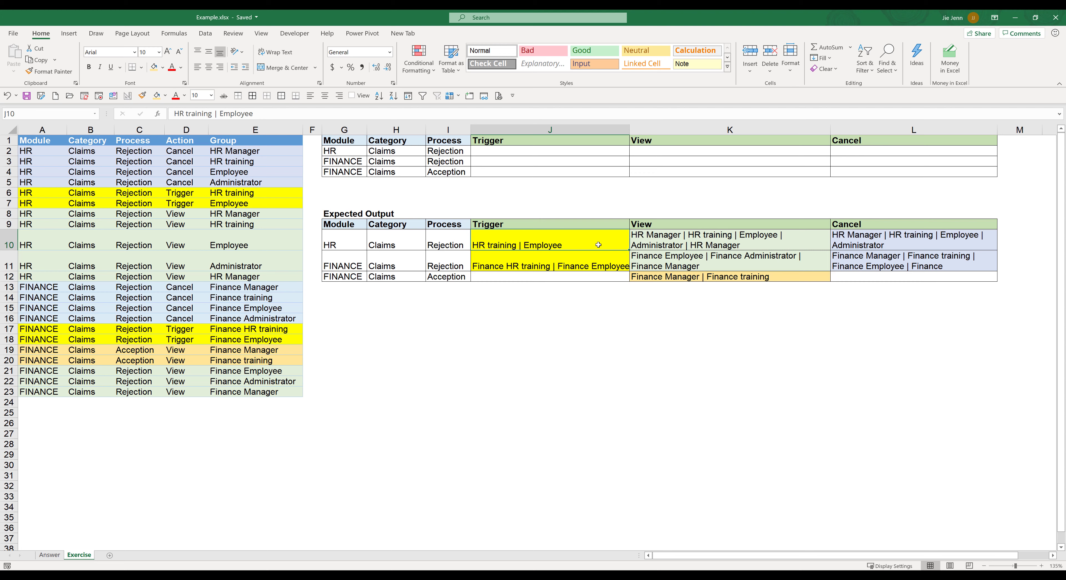
click(688, 248)
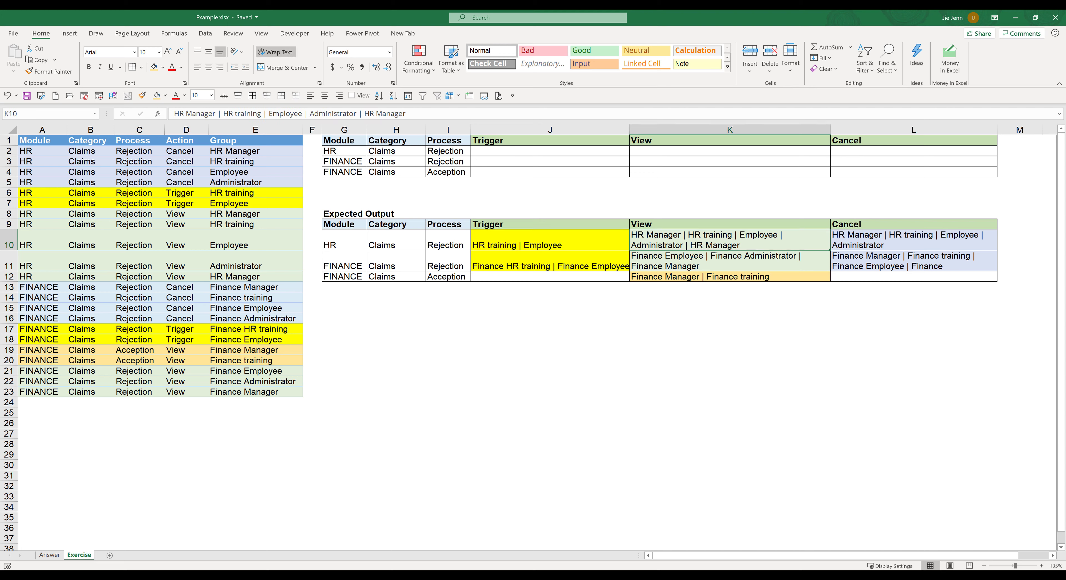
click(41, 213)
drag(197, 253, 241, 275)
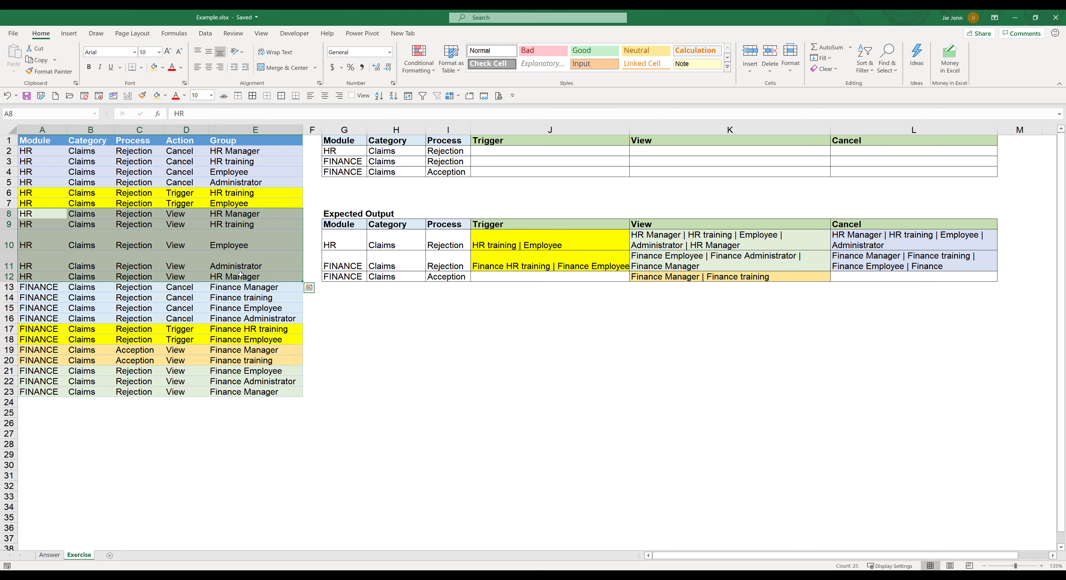
click(655, 244)
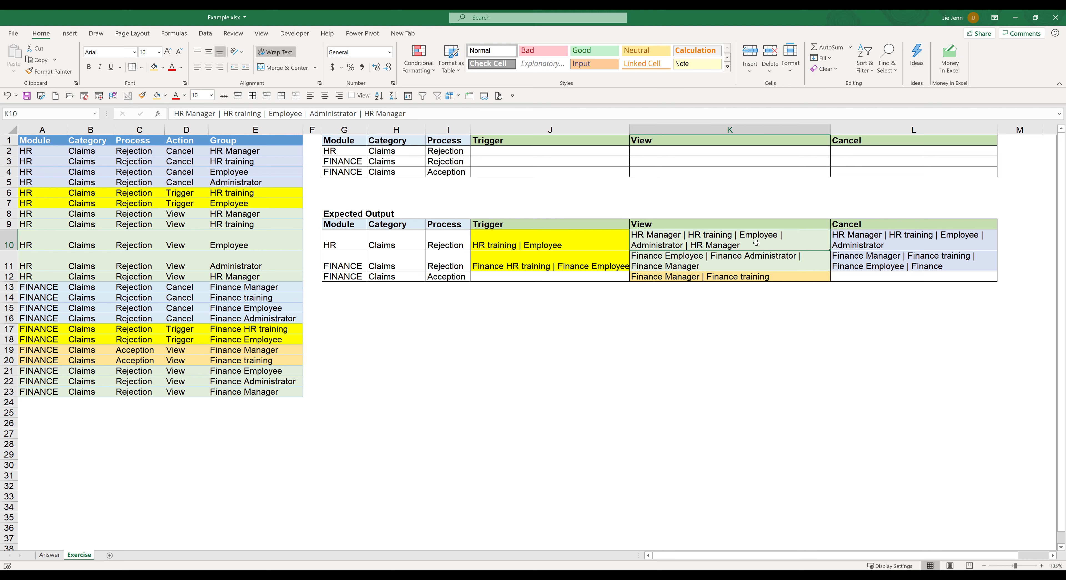
drag(332, 266, 910, 276)
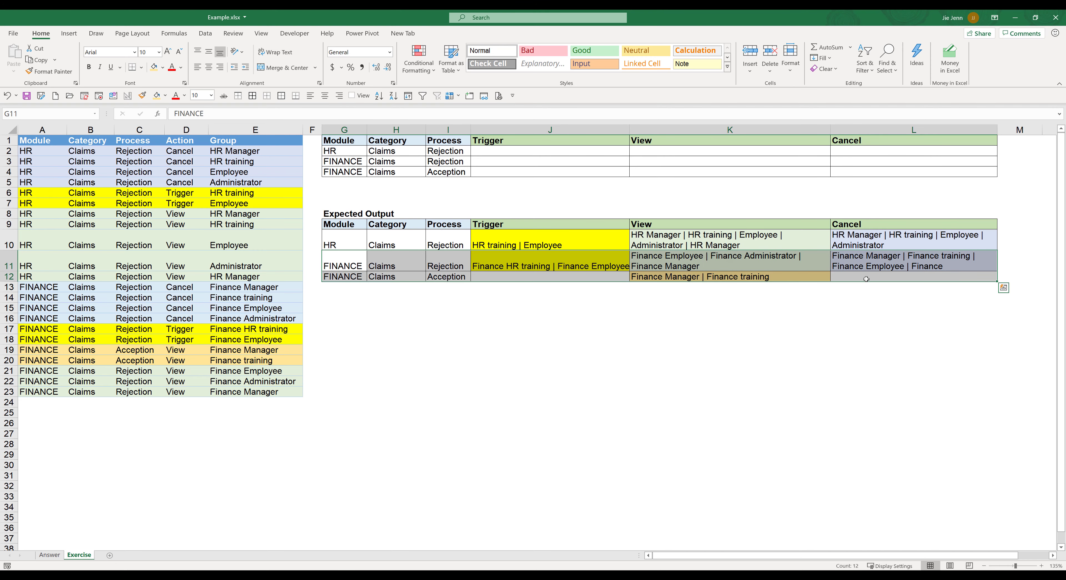
click(910, 276)
- In J2, begin =TEXTJOIN(" | ", TRUE, if(( using the TEXTJOIN and TRUE autocomplete suggestions
click(510, 151)
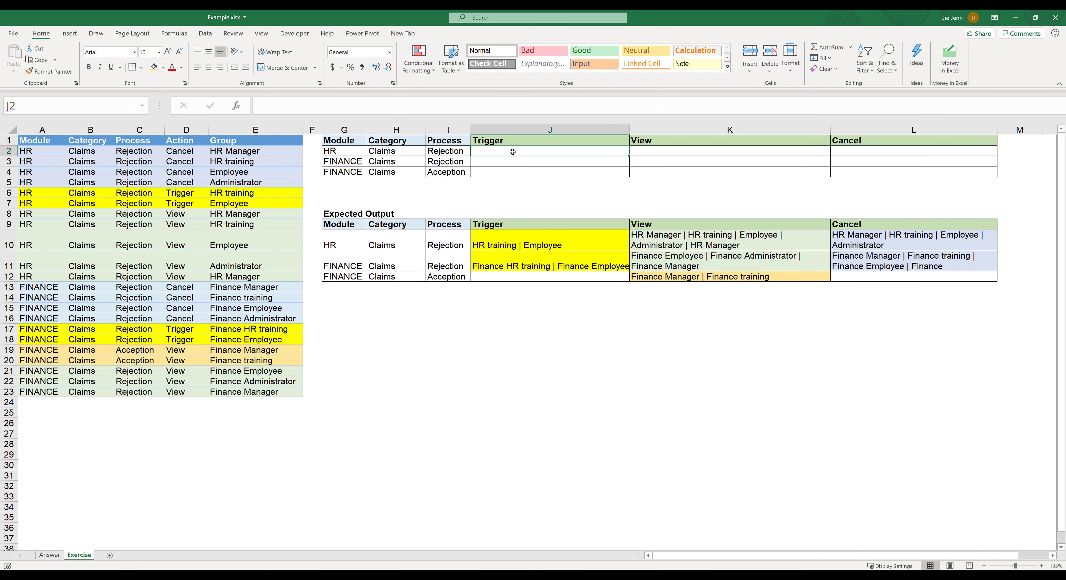
text(=text)
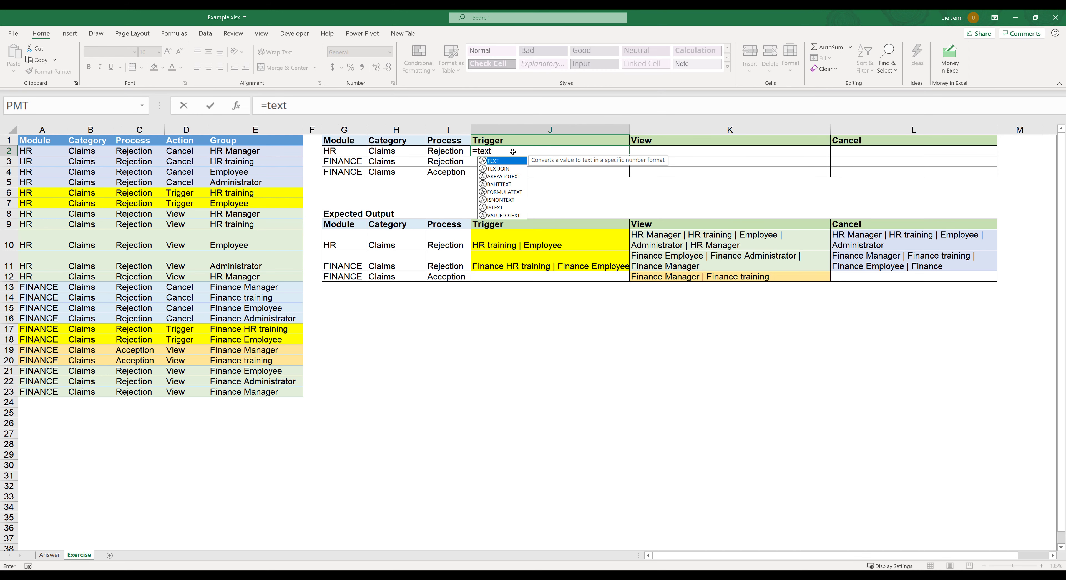
key(Down)
key(Tab)
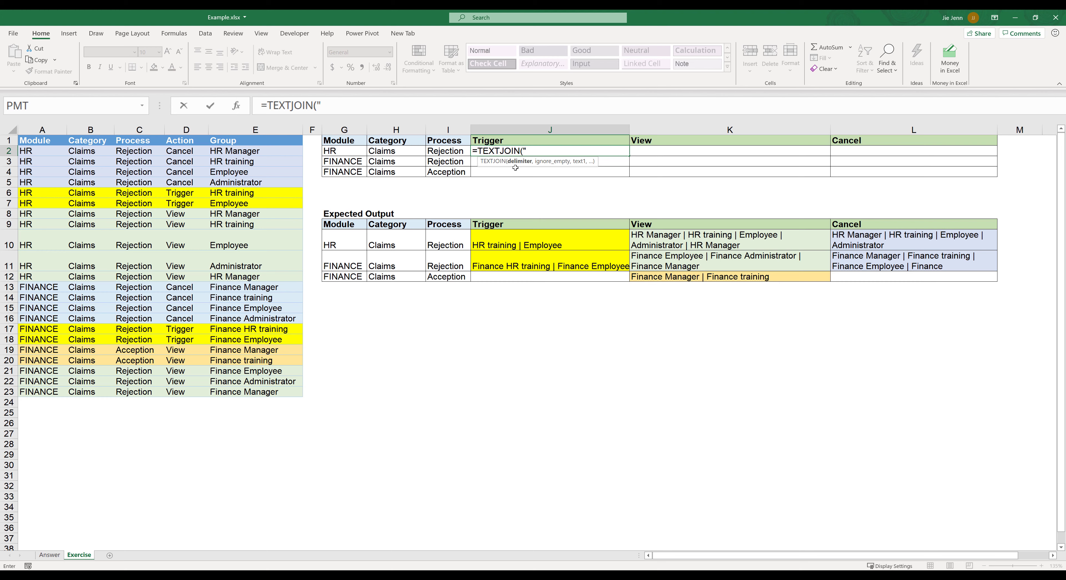
text(" | ",)
text(tr)
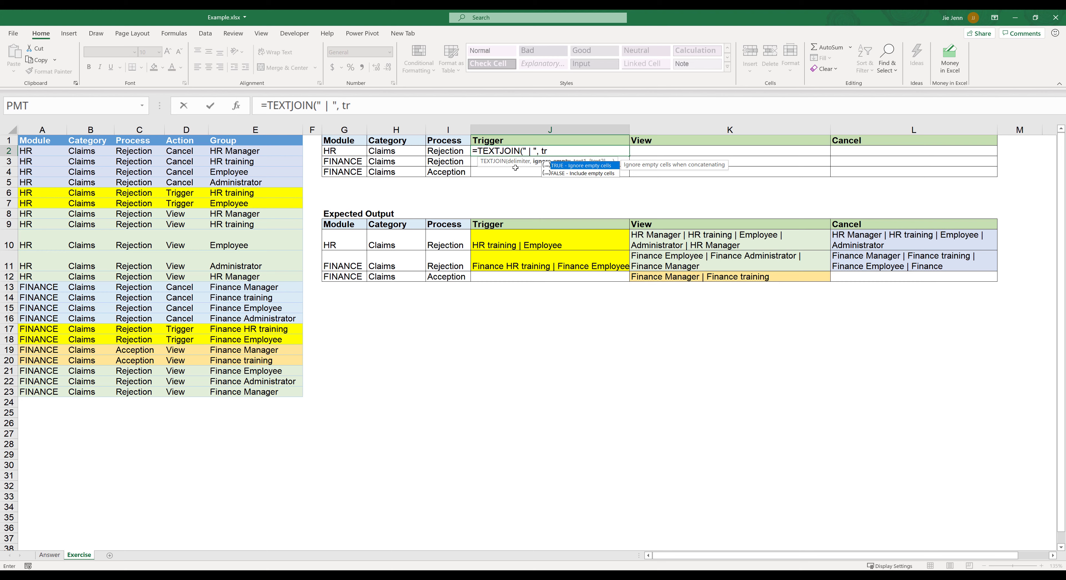
key(Tab)
text(,)
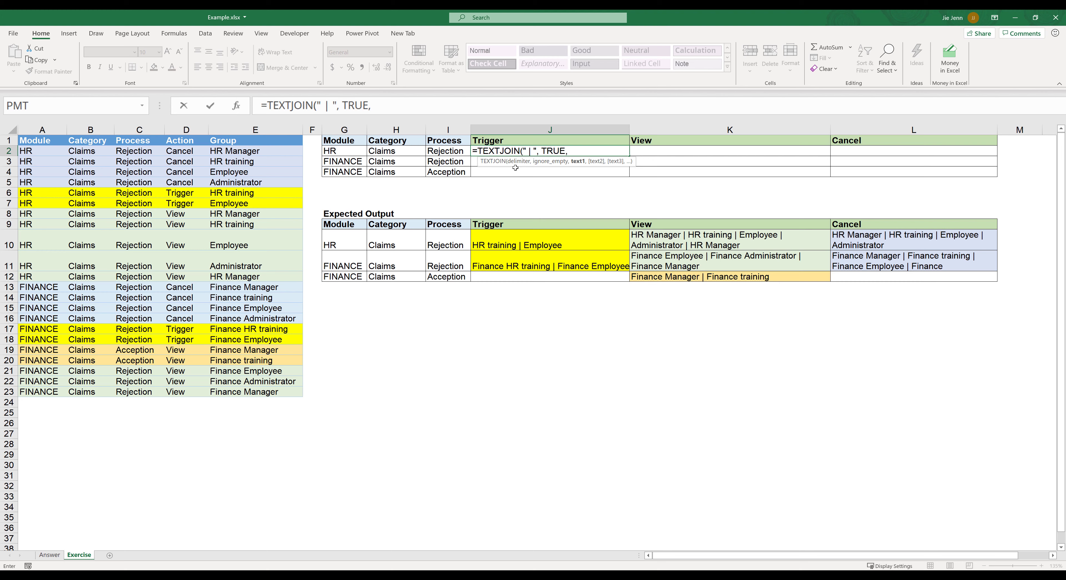
text(if()
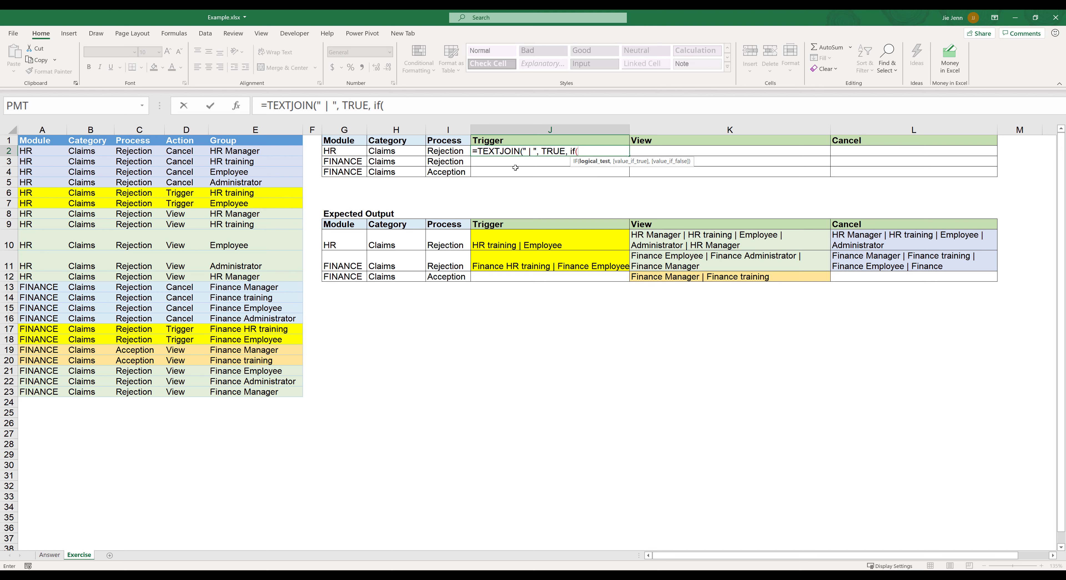
text(())
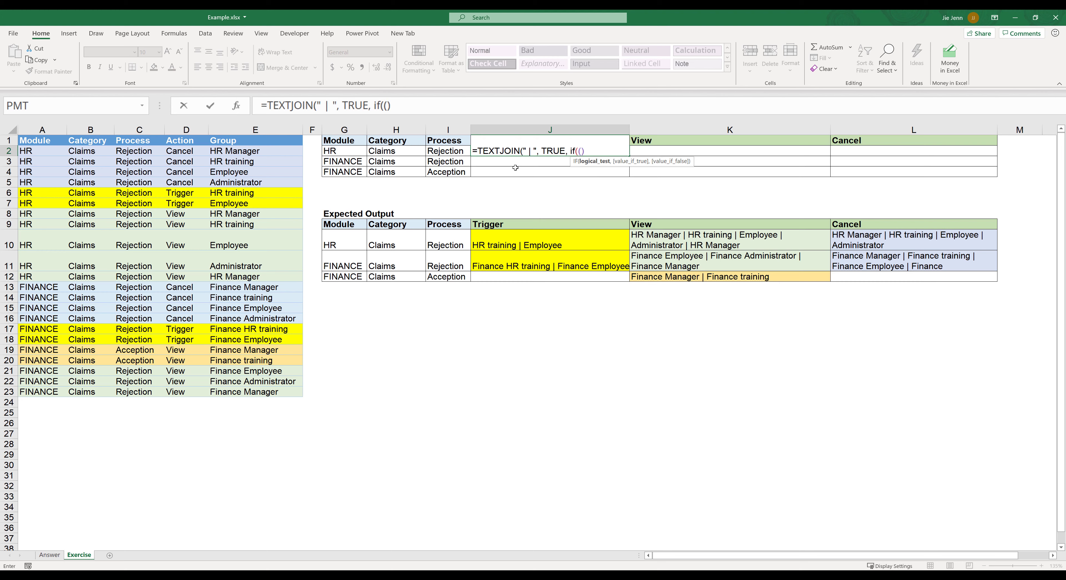
- Enter the Module test ($A$2:$A$23=$G2) as the IF's first condition
click(583, 150)
drag(35, 149, 41, 386)
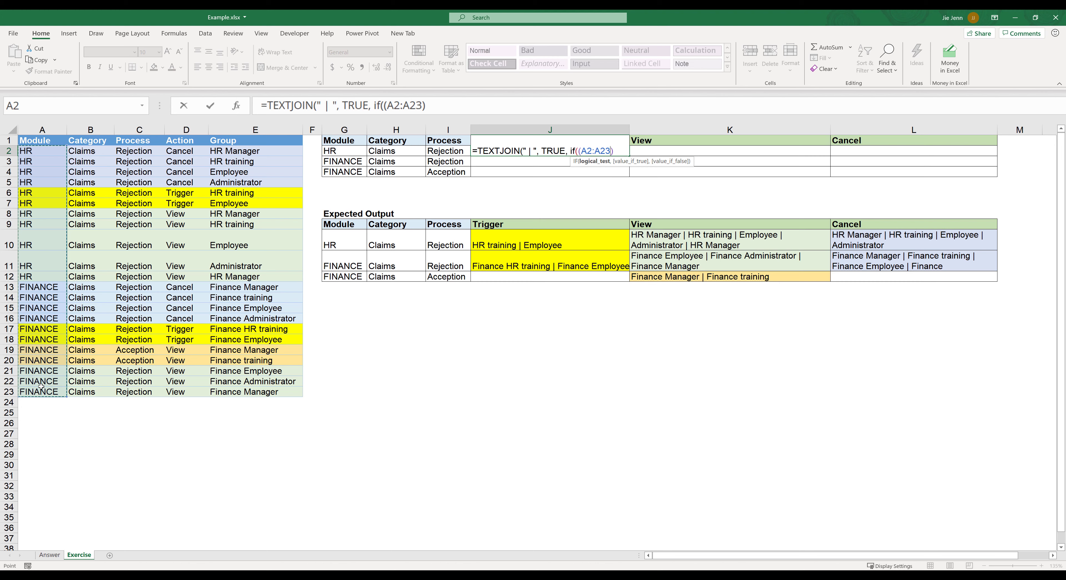
key(F4)
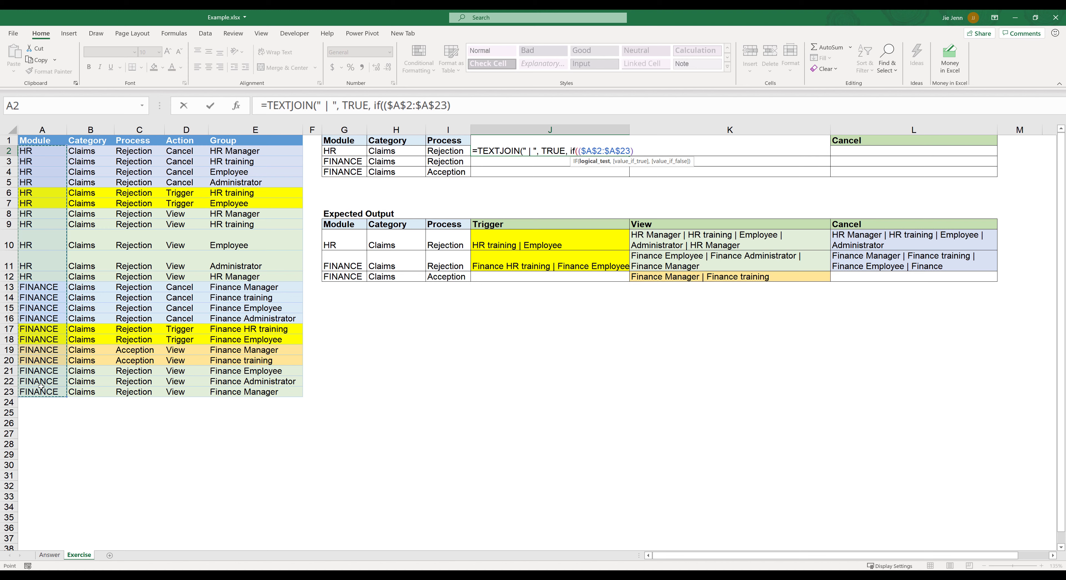
text(=)
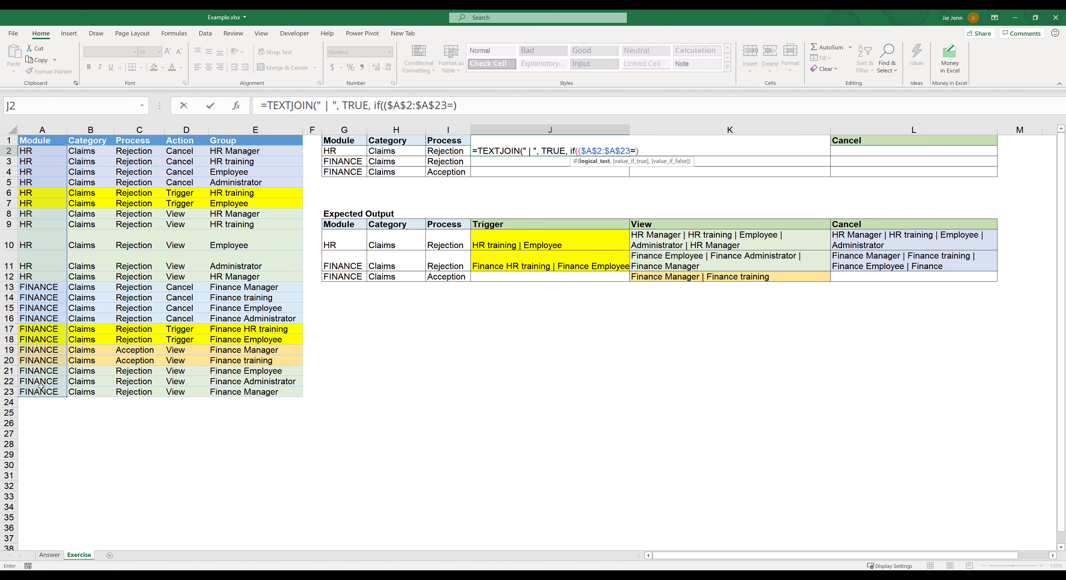
key(Left)
key(Left)
key(Left)
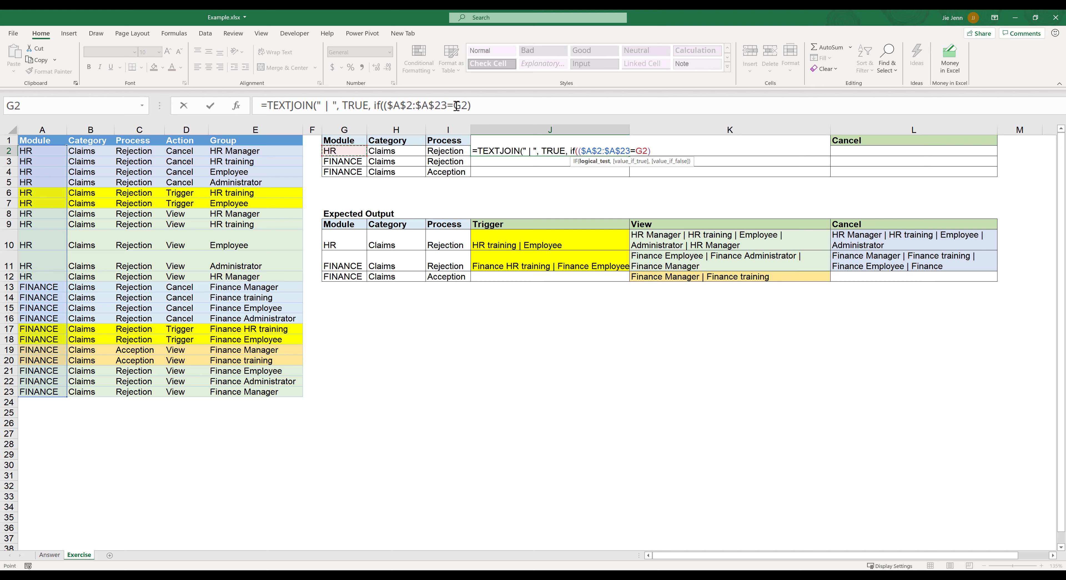
click(456, 106)
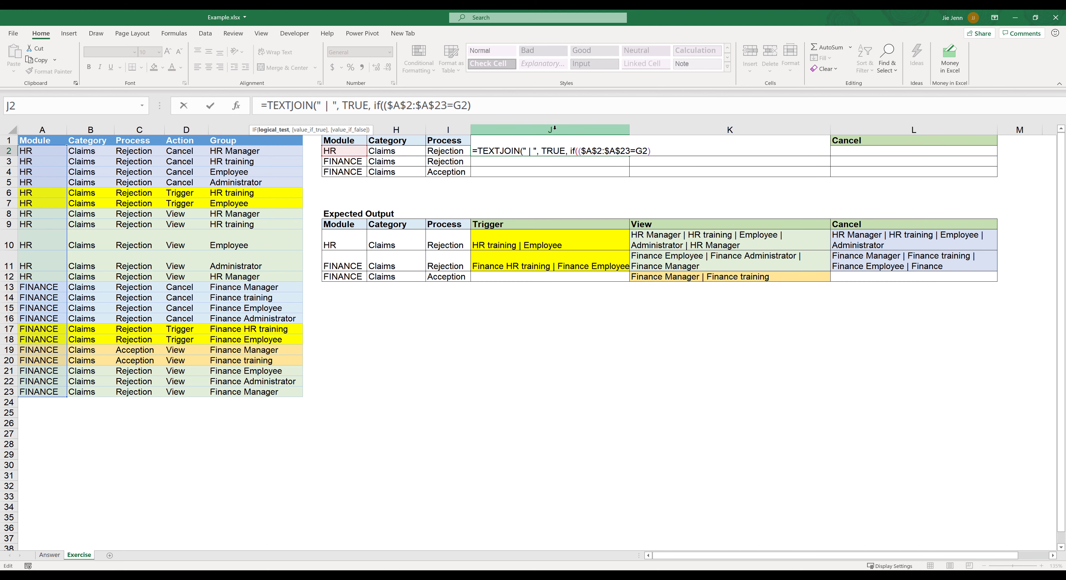
text($)
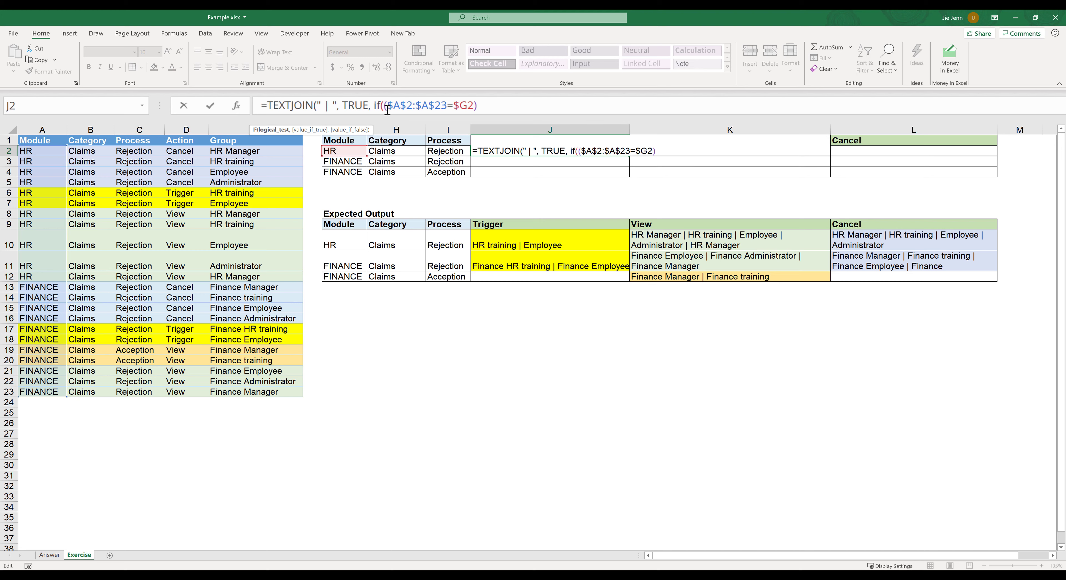
click(557, 101)
- Multiply in the Category test ($B$2:$B$23=$H2) after the Module test
text(*)
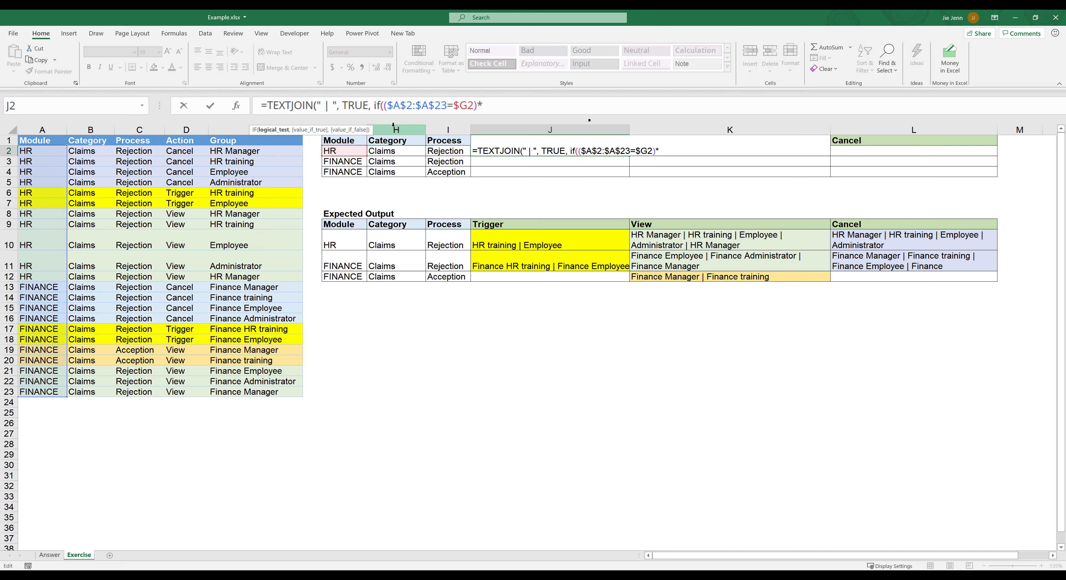
text(())
key(Left)
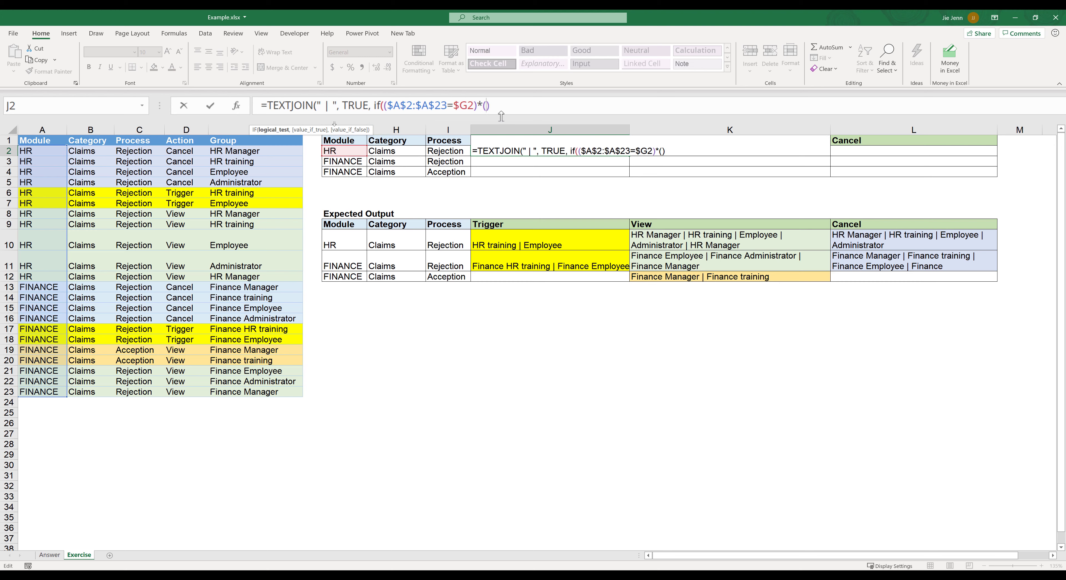
drag(86, 150, 86, 389)
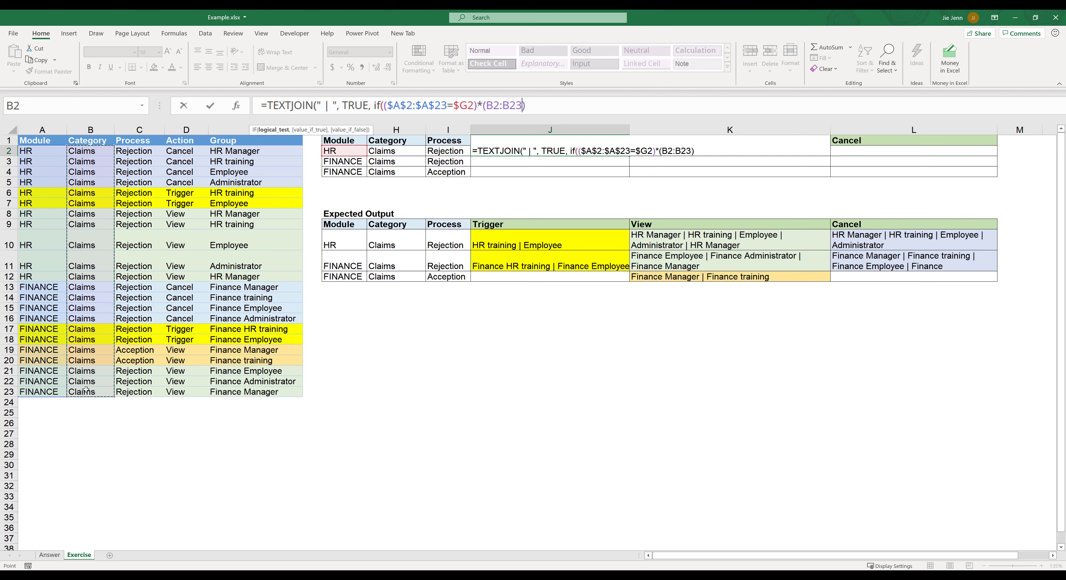
key(F4)
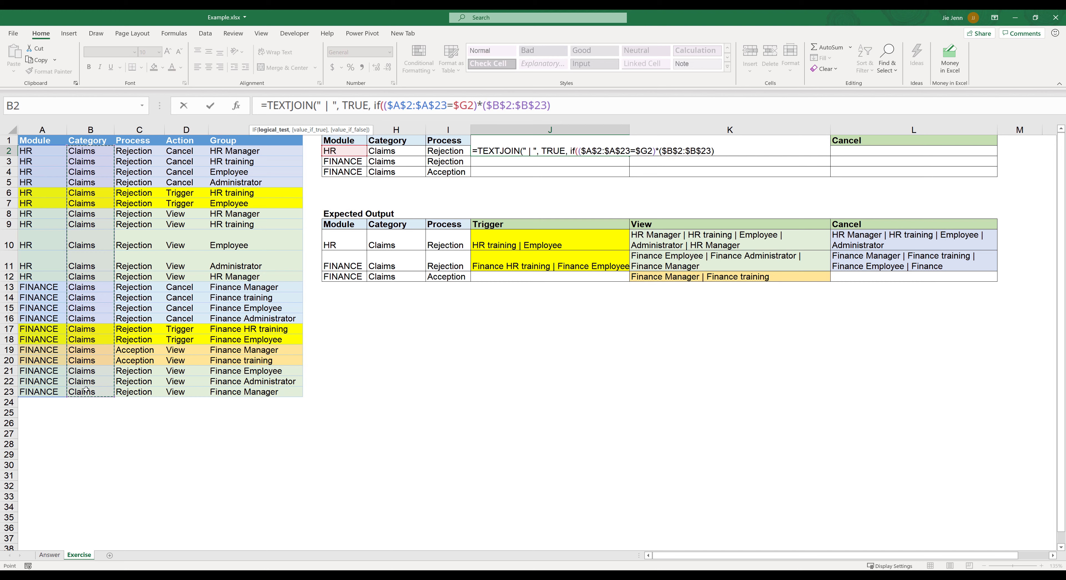
key(F2)
text(=)
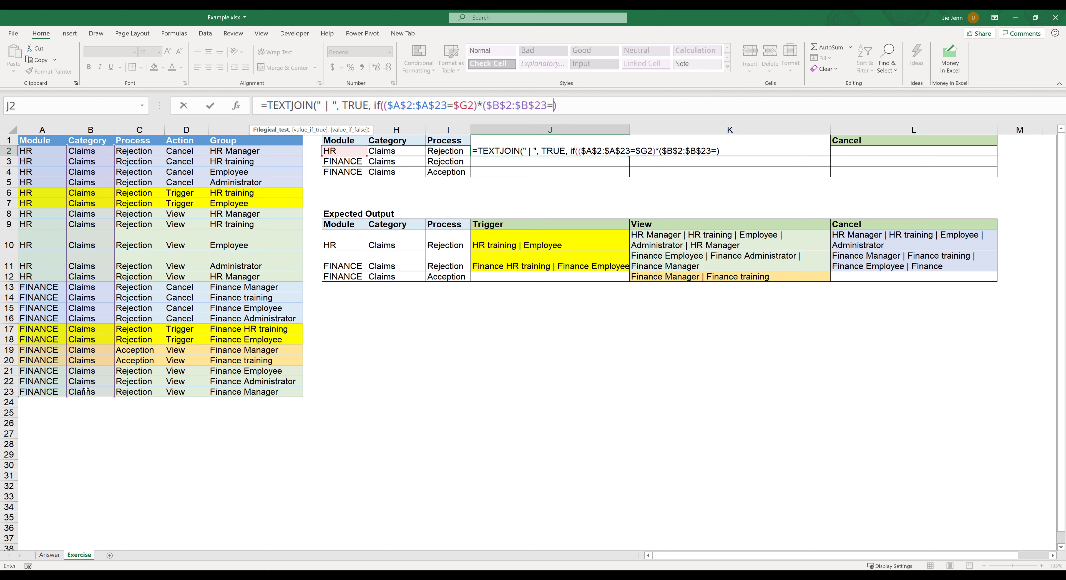
click(403, 153)
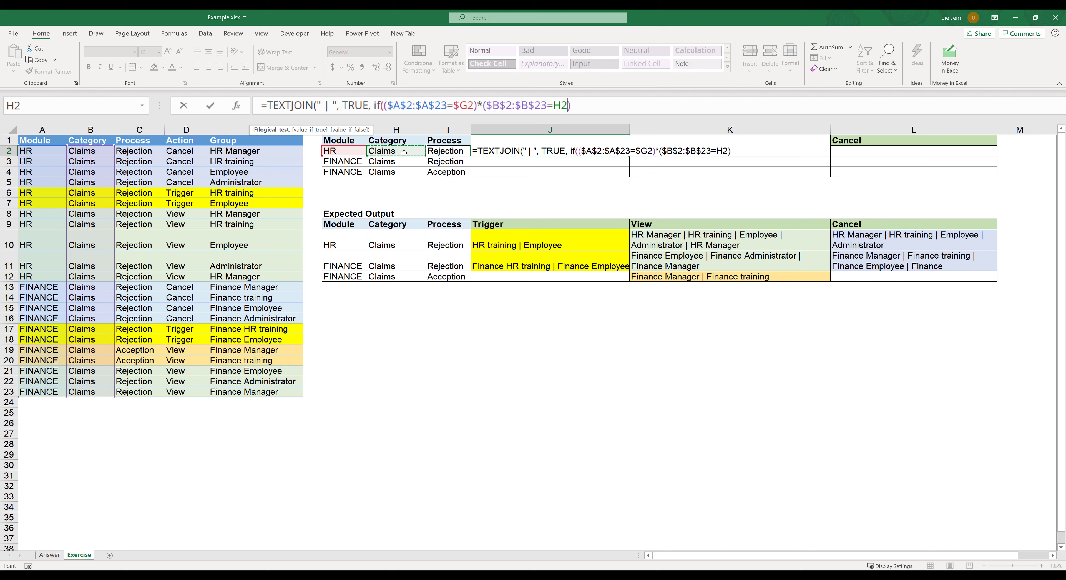
key(F4)
key(F4)
key(F4)
- Multiply in the Process test ($C$2:$C$23=$I2) and review the combined conditions
key(F2)
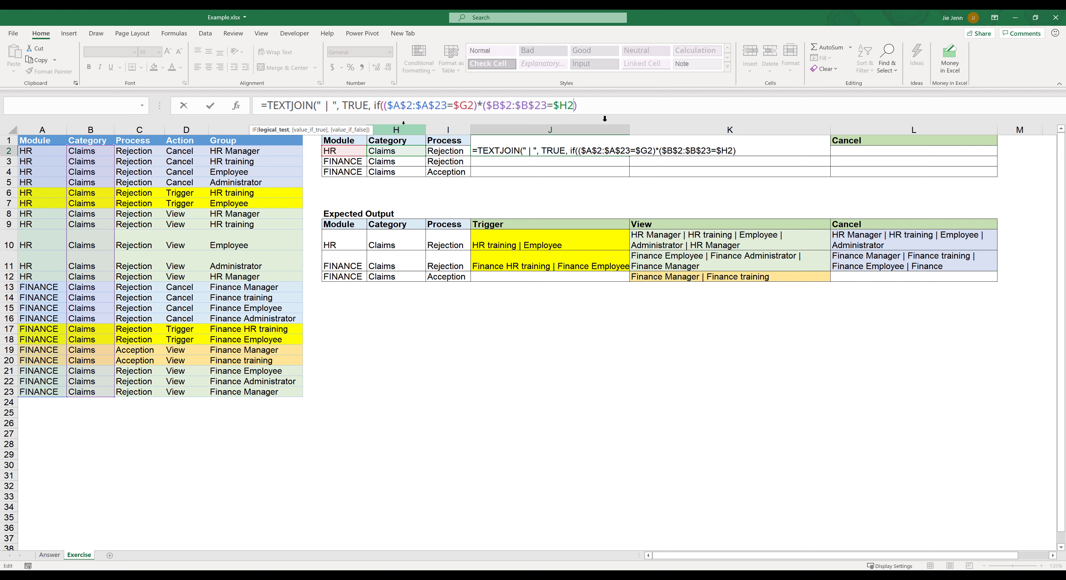
text(*()
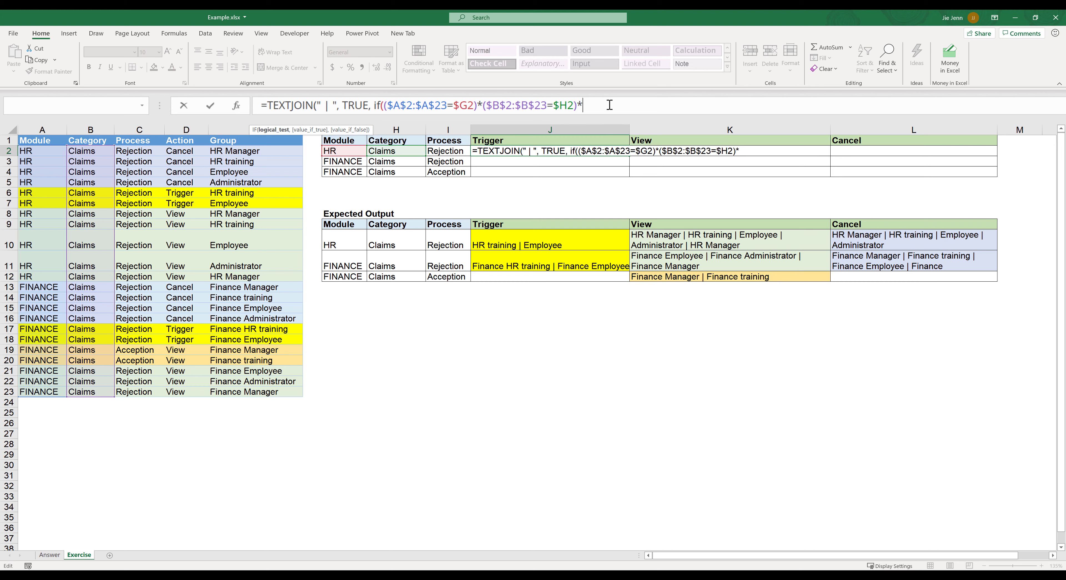
text(()
key(Return)
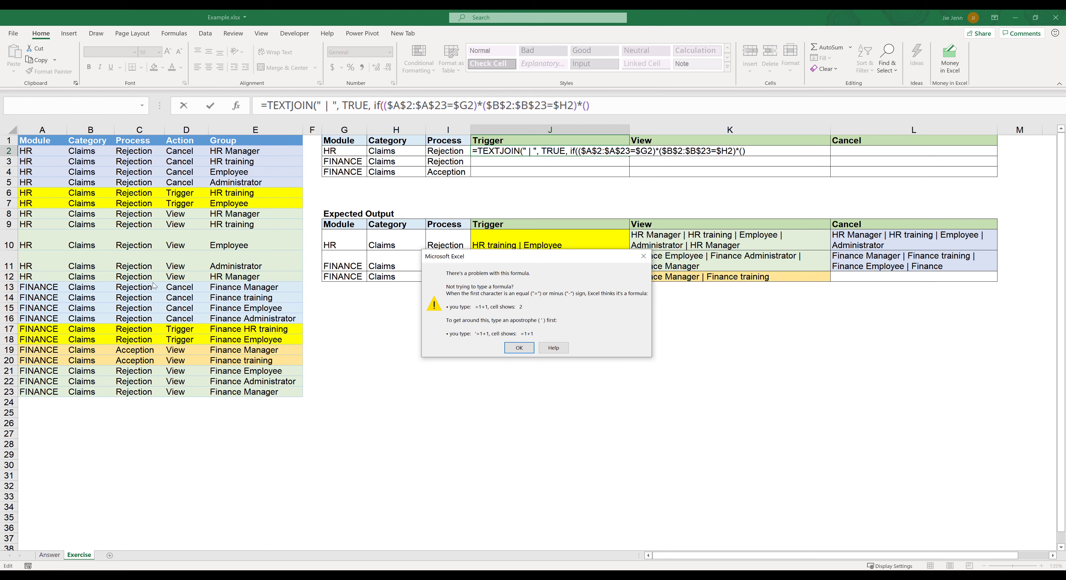
key(Return)
drag(143, 148, 123, 390)
key(F4)
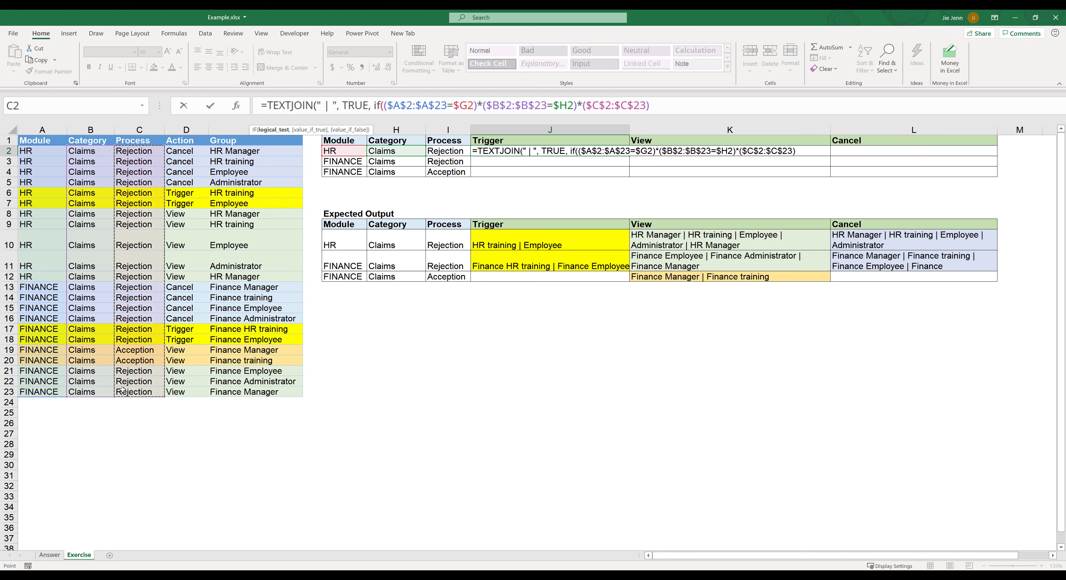
text(=)
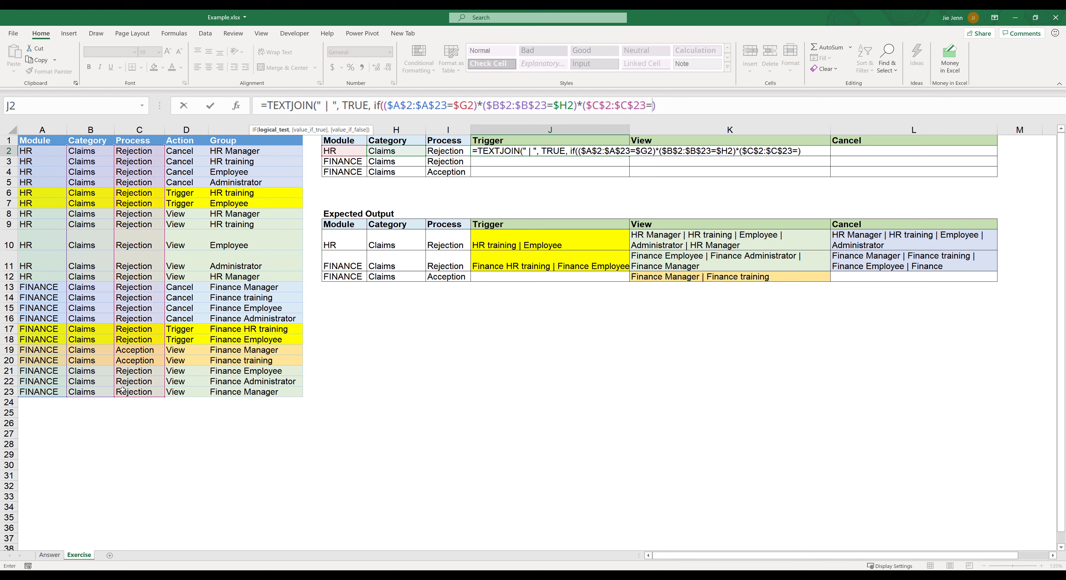
click(469, 153)
key(F4)
key(F4)
key(F4)
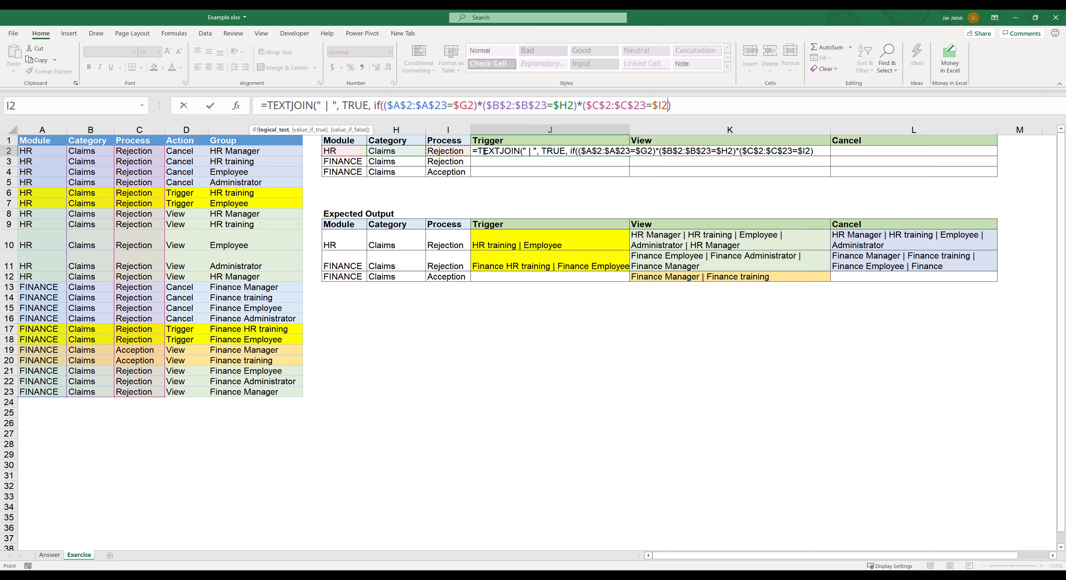
drag(698, 105, 383, 106)
click(735, 107)
- Multiply in the Action test ($D$2:$D$23=J$1) against the row-locked Trigger header
text(*())
key(Left)
drag(189, 150, 198, 391)
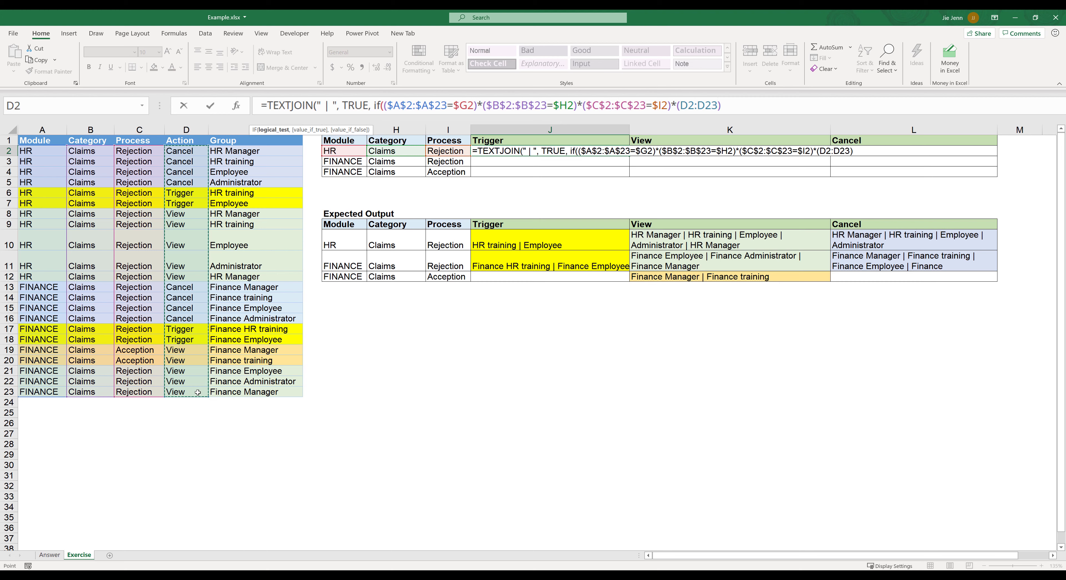
key(F4)
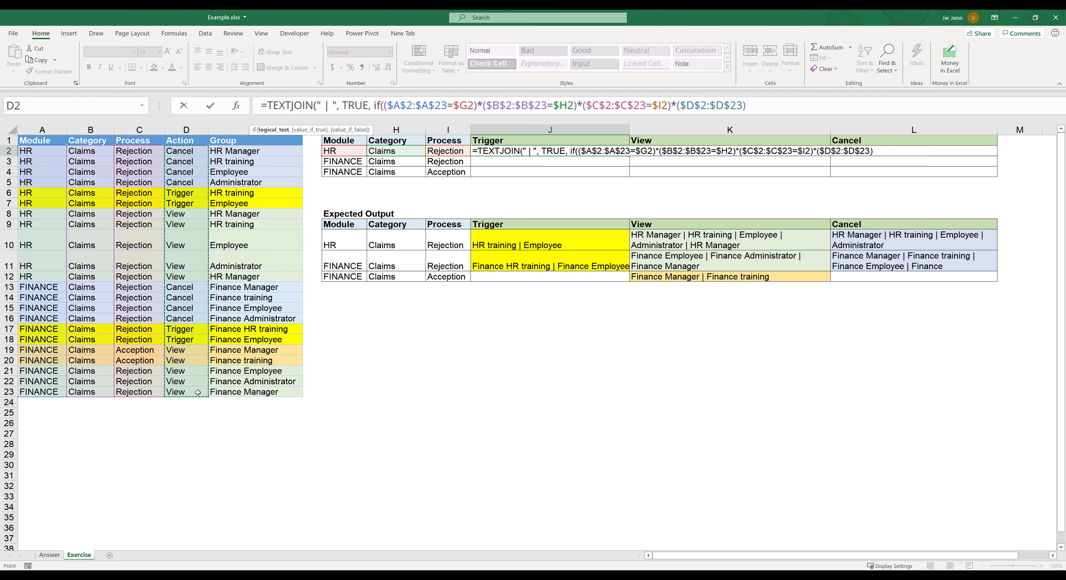
text(=)
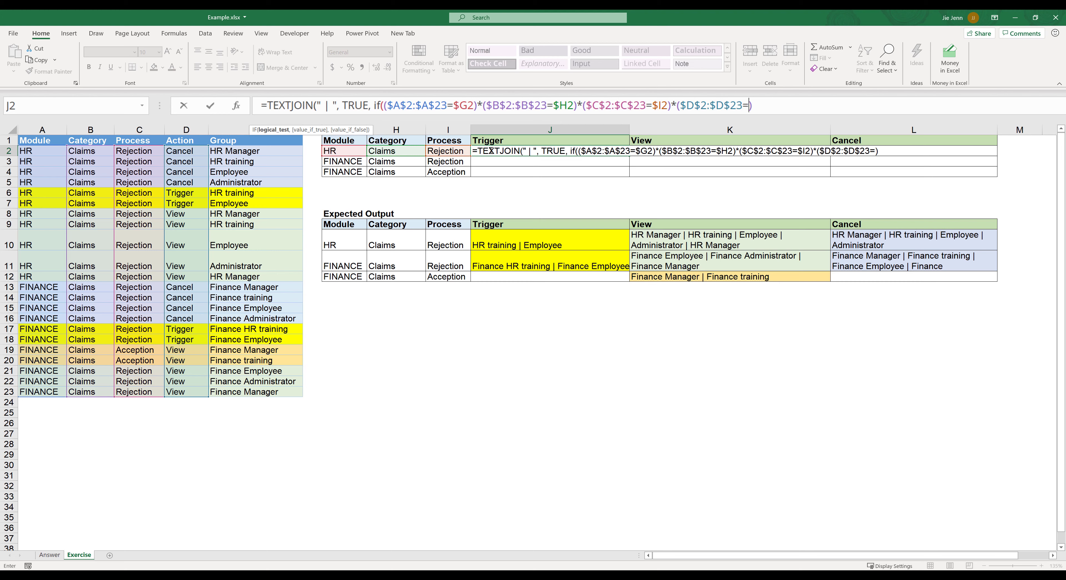
click(515, 141)
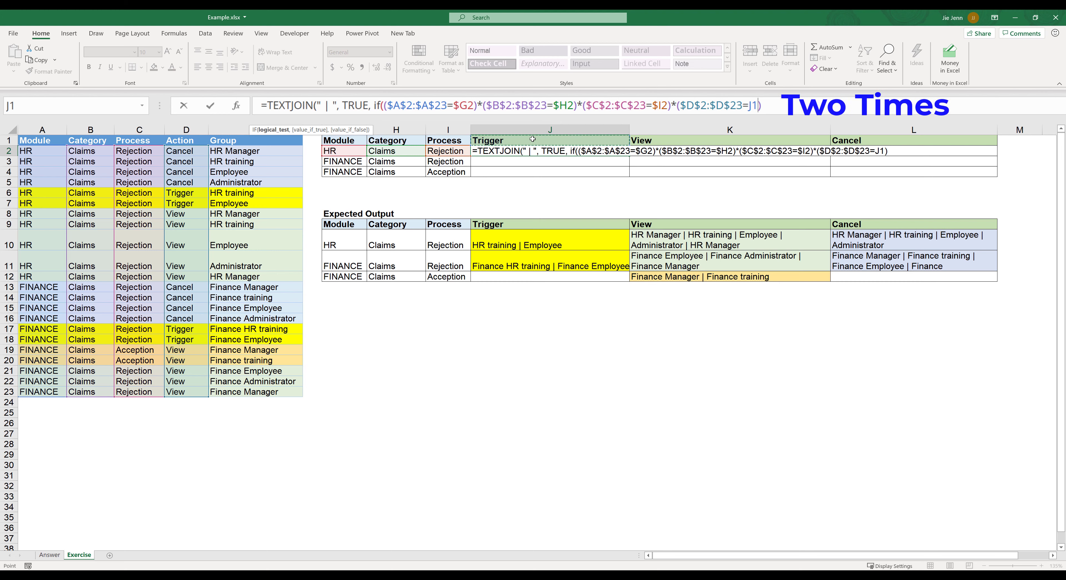
key(F4)
key(F4)
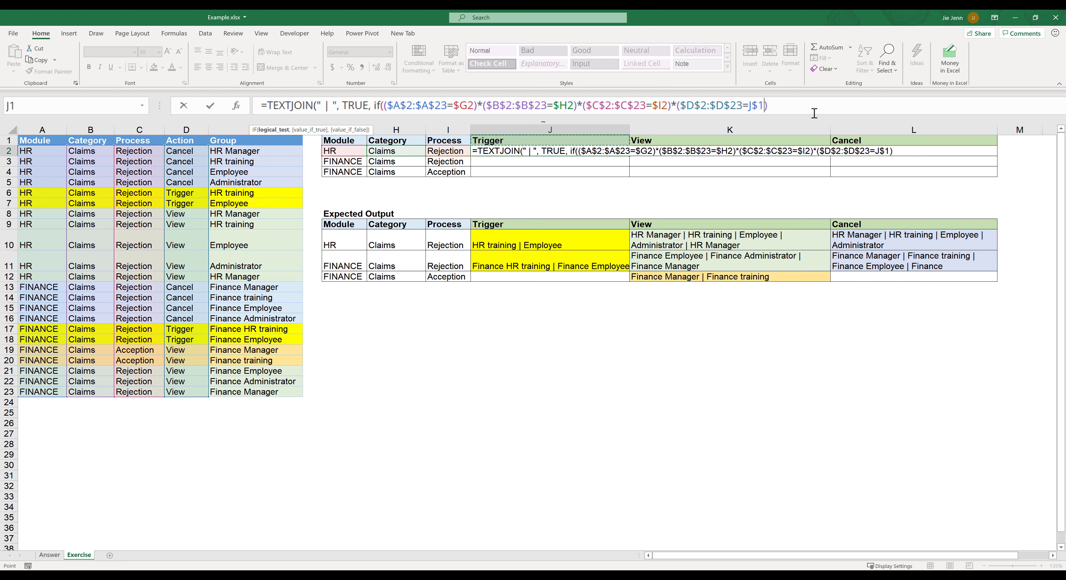
- Make the IF return $E$2:$E$23 or "", closing and committing the formula
drag(813, 109, 260, 133)
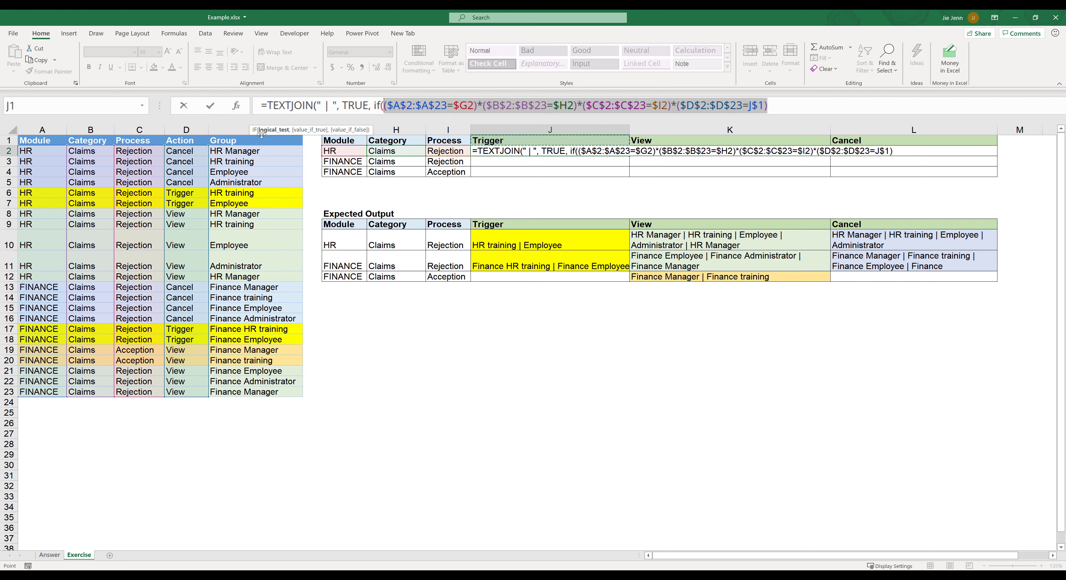
click(821, 103)
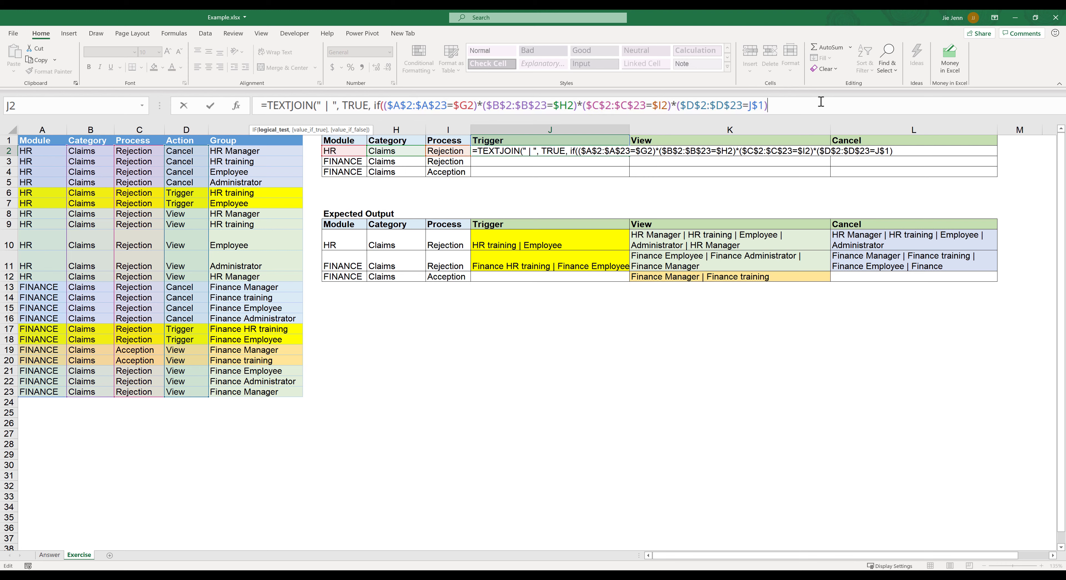
text(,)
drag(246, 150, 254, 386)
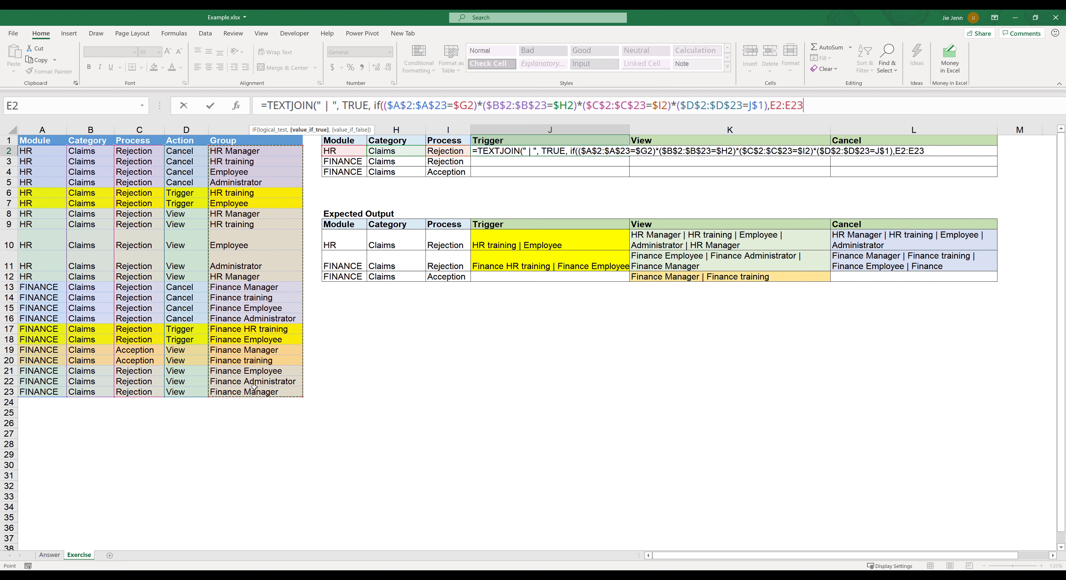
key(F4)
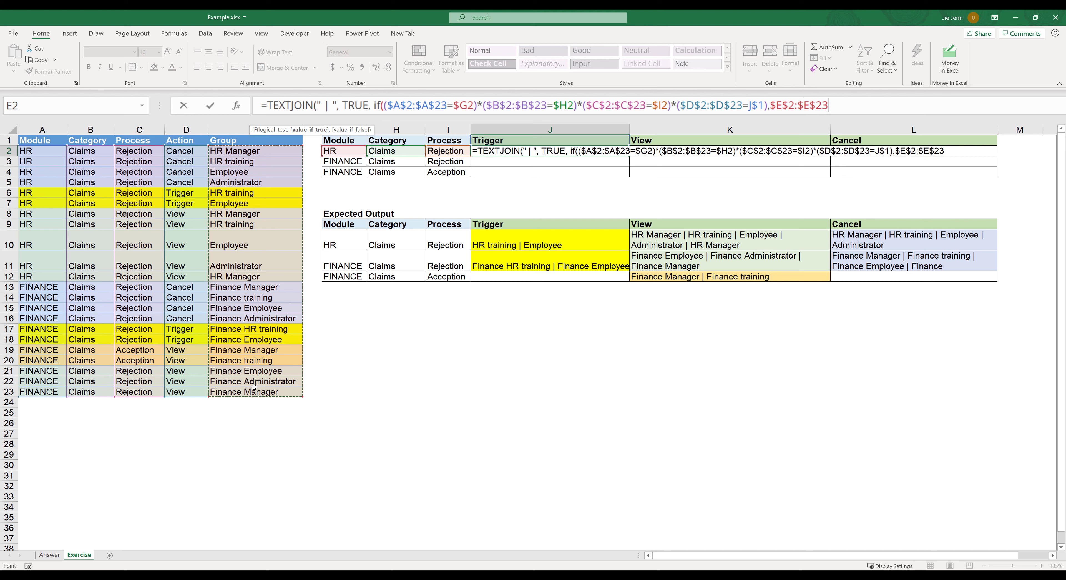
text(,)
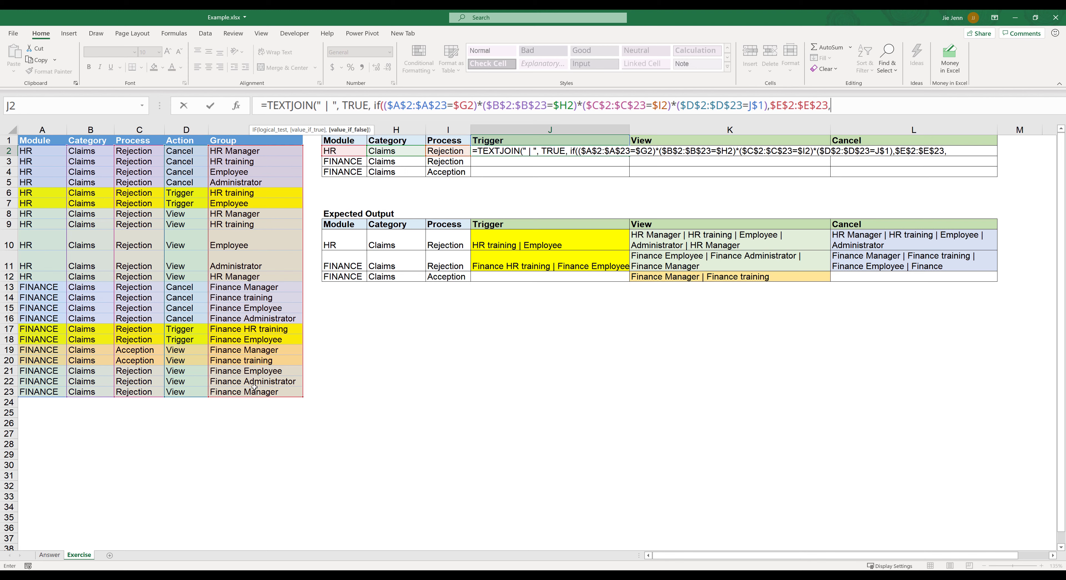
text("")))
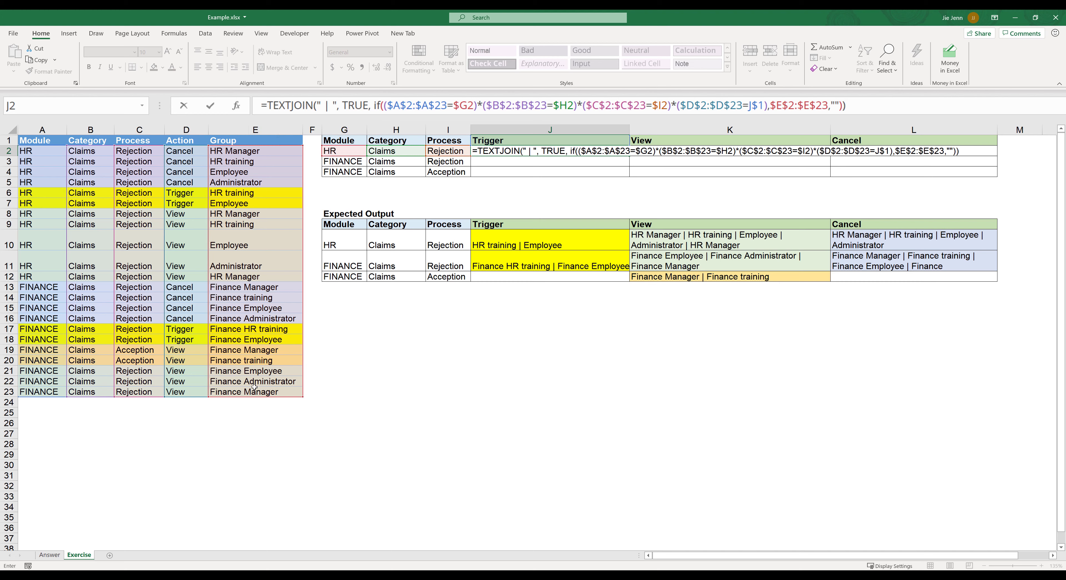
key(Return)
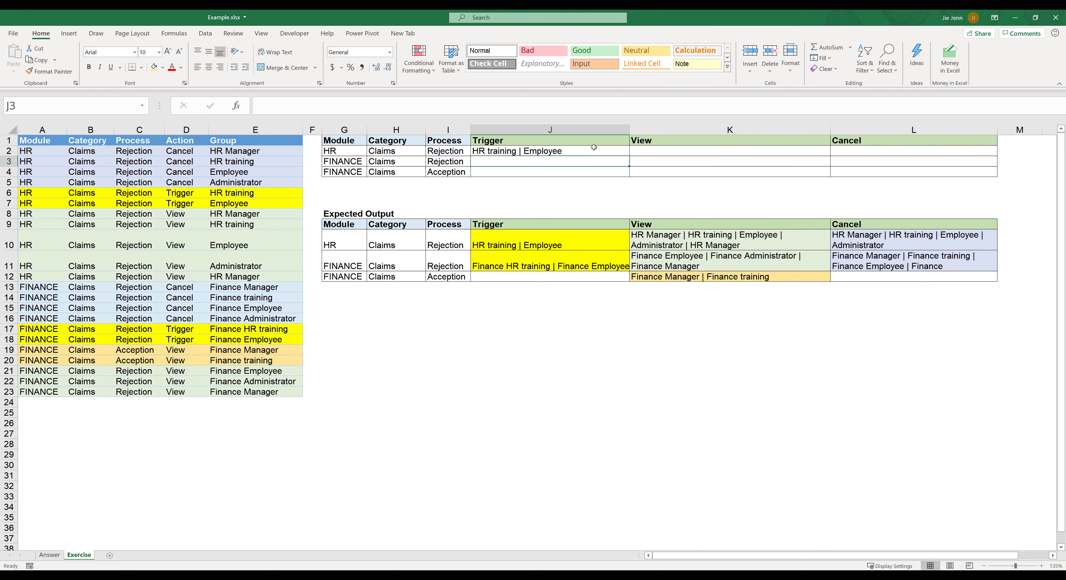
- Fill J2's formula across to L2 and down through row 4 with Ctrl+D
click(594, 147)
drag(627, 158, 968, 173)
shift+click(967, 174)
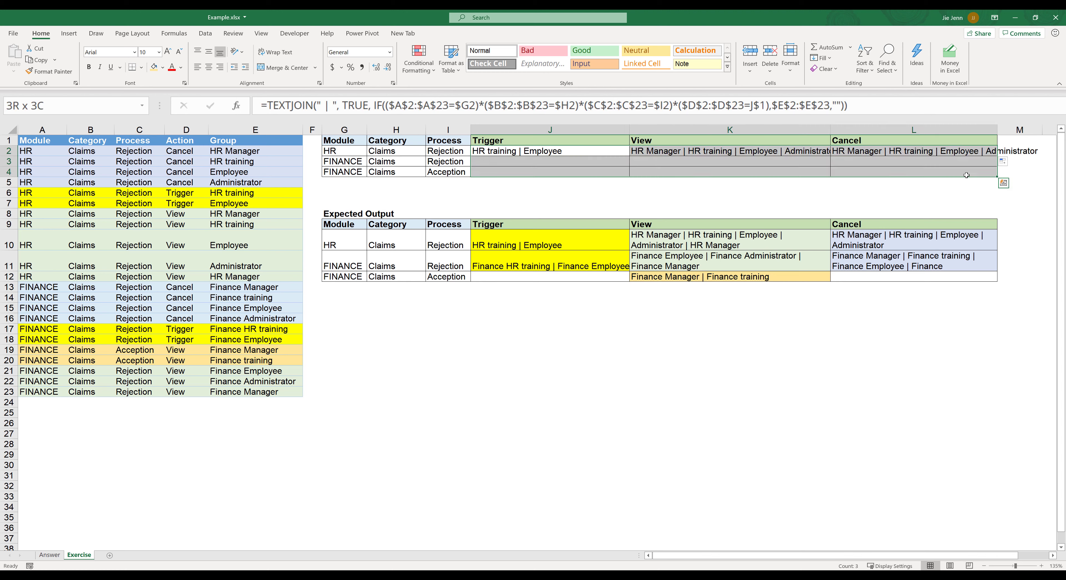
key(ctrl+d)
click(883, 193)
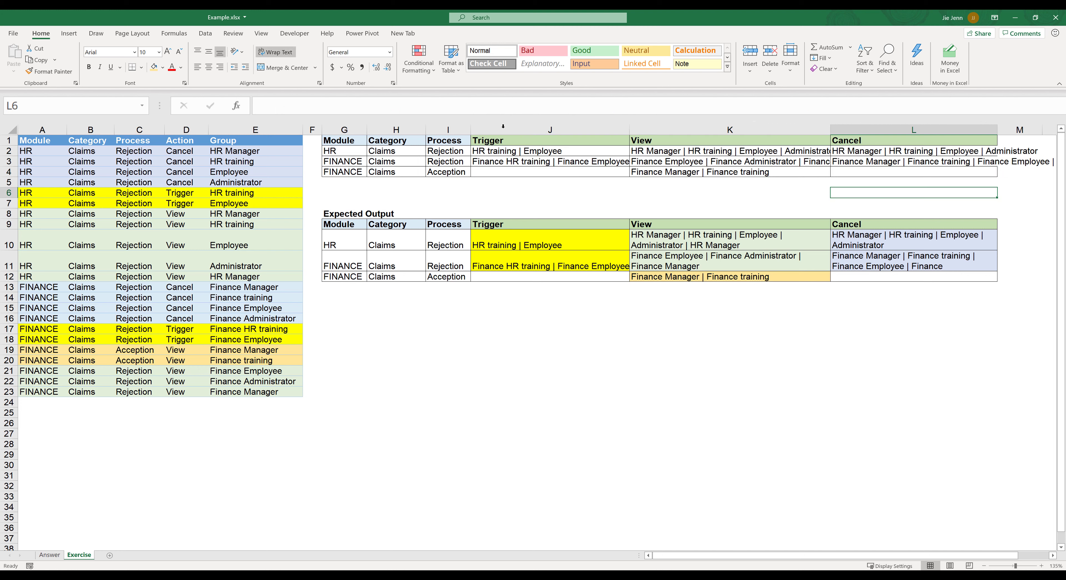
click(530, 151)
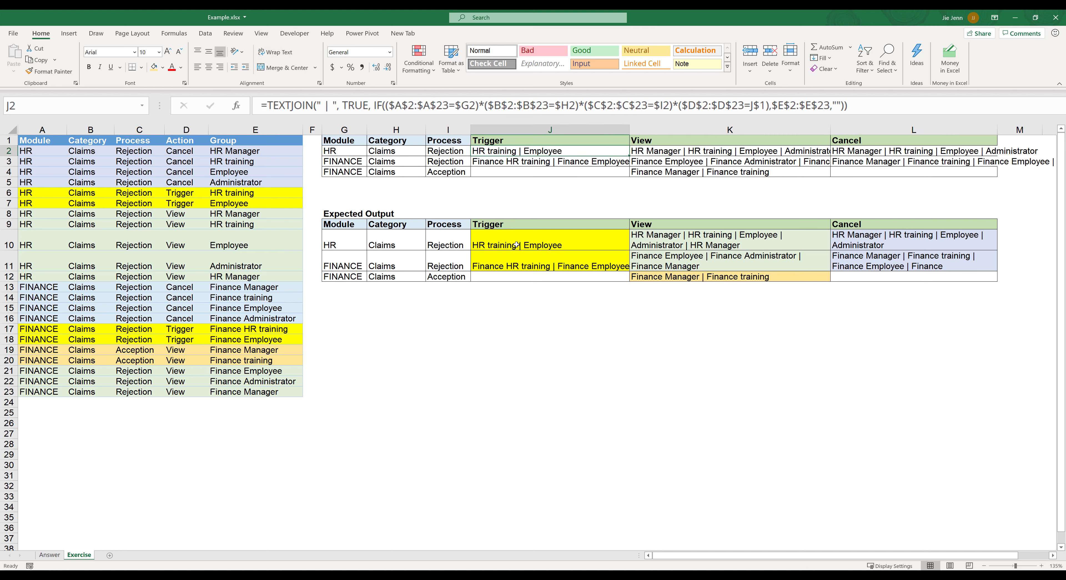